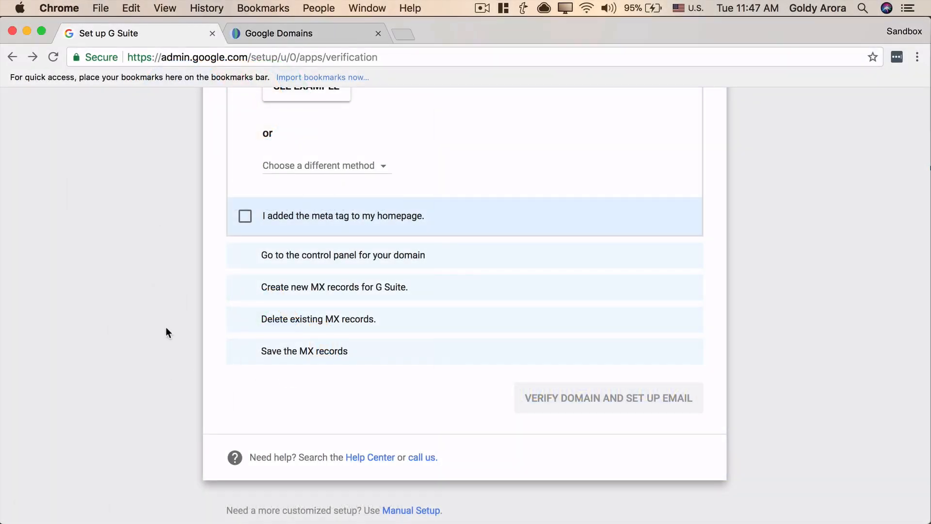
- Bring up the Manual Setup explanation from the bottom of the Set up G Suite page
click(413, 513)
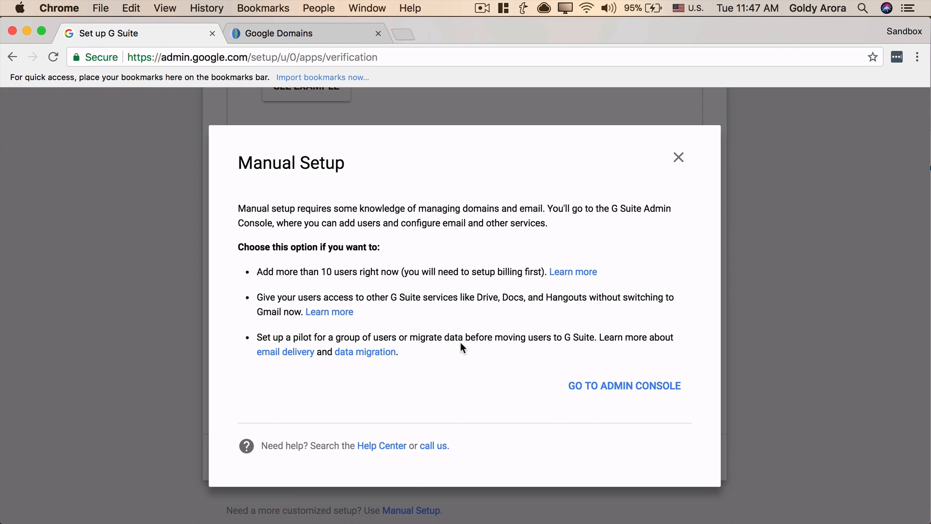
- Go to the Admin console and start domain verification for goldyarora.com
click(602, 390)
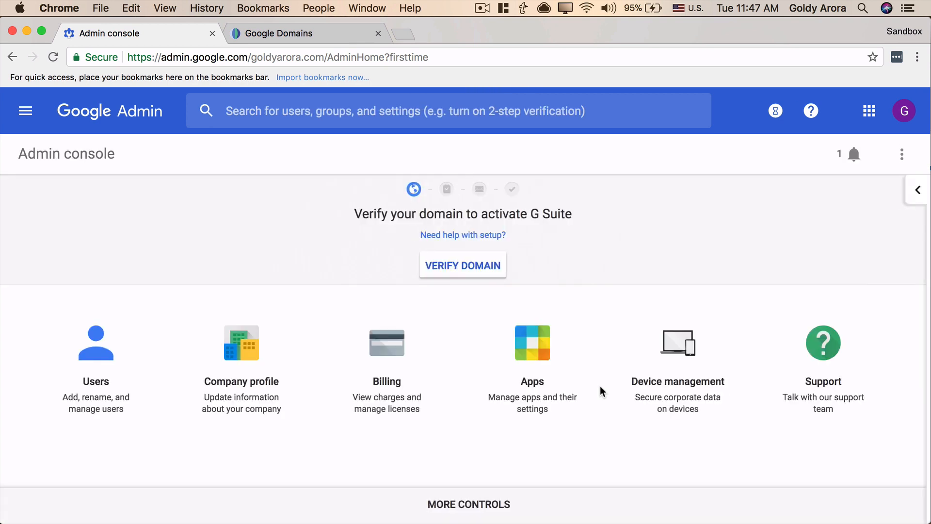
click(452, 274)
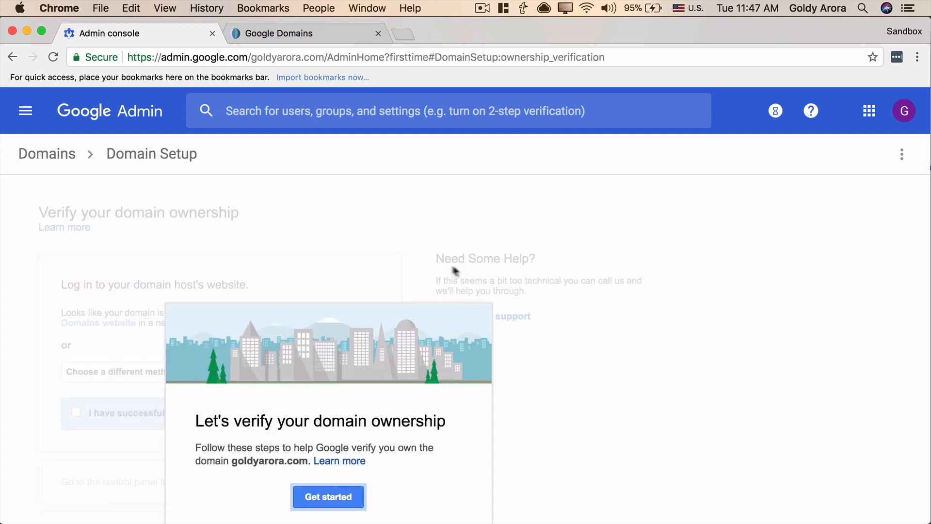
scroll(423, 368, down, 1)
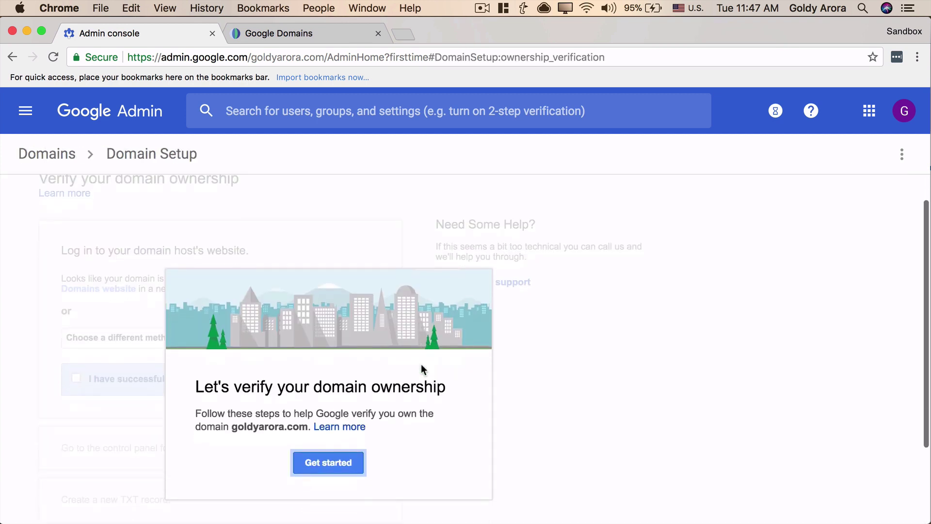
- Begin verification and choose the 'Add a domain host record (TXT or CNAME)' method after trying the meta tag option
click(326, 464)
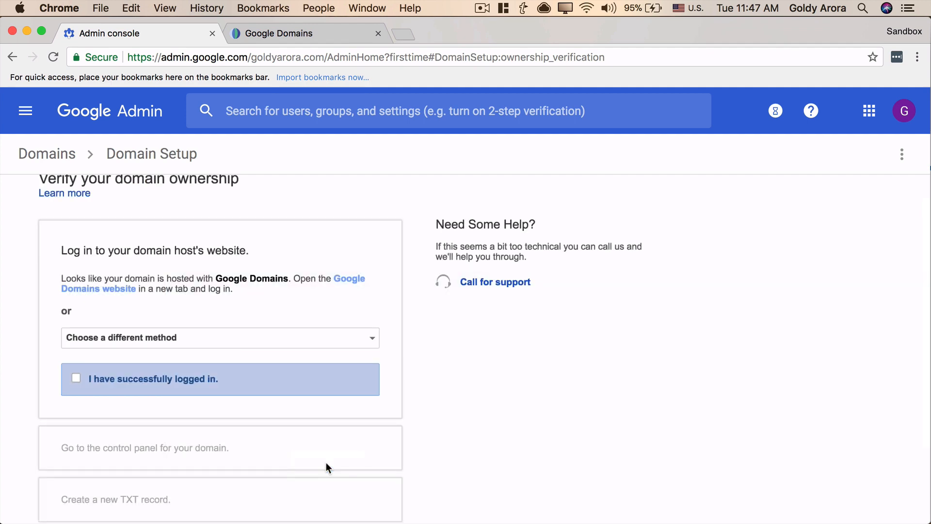
click(371, 338)
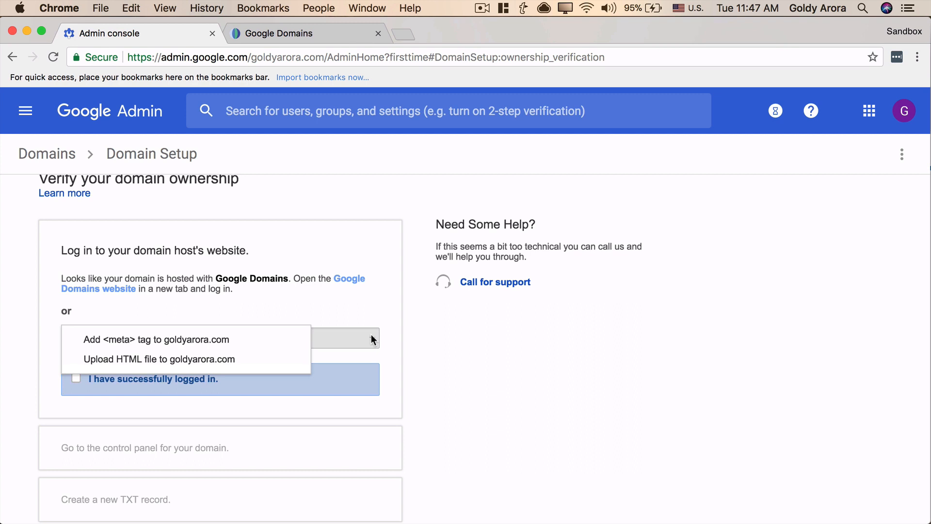
click(233, 340)
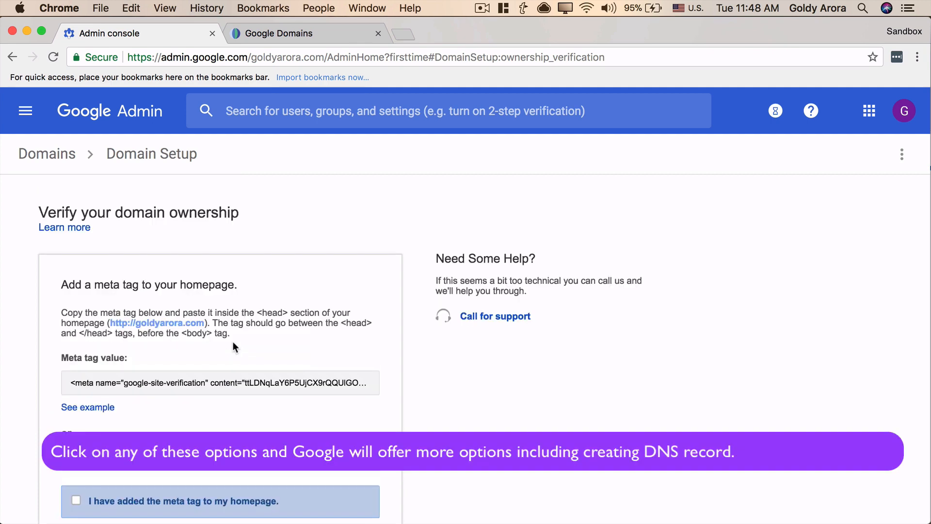
scroll(245, 360, down, 2)
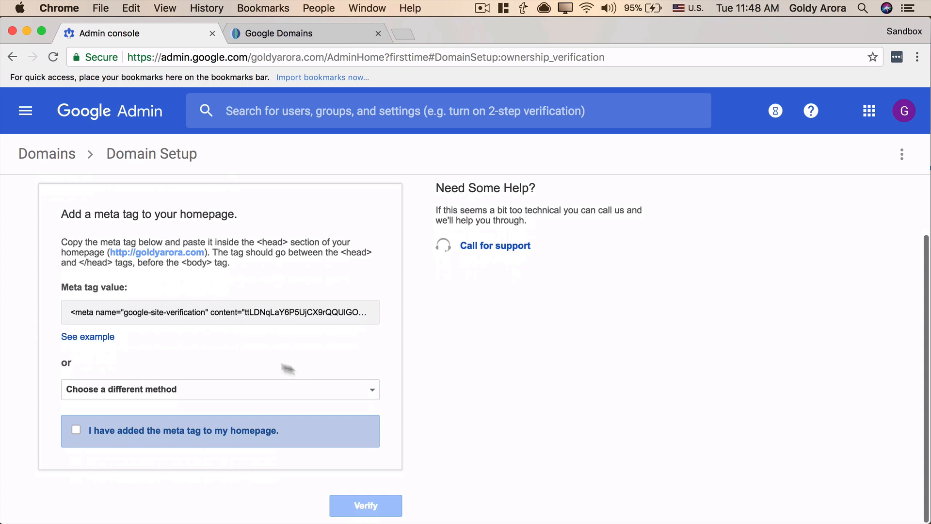
click(356, 391)
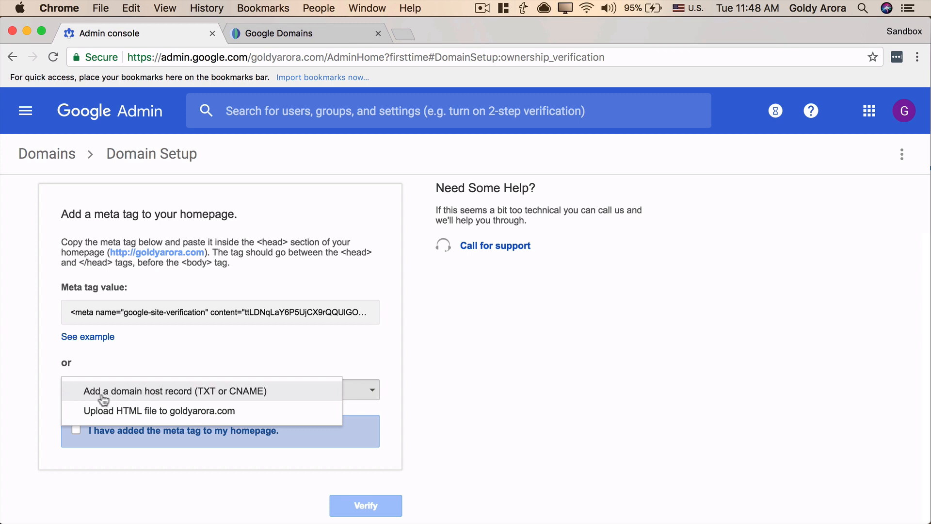
click(184, 393)
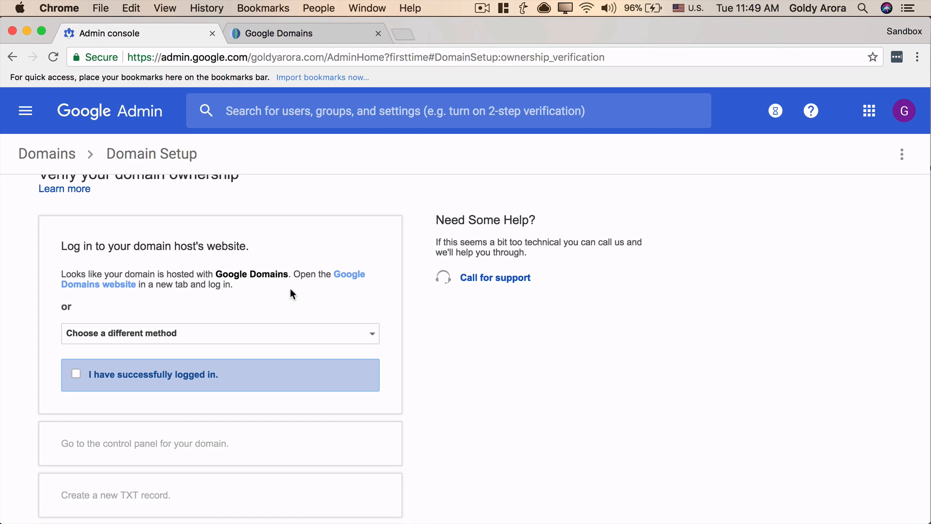
- Check goldyarora.com in Google Domains, then tick 'I have successfully logged in' in the checklist
click(283, 33)
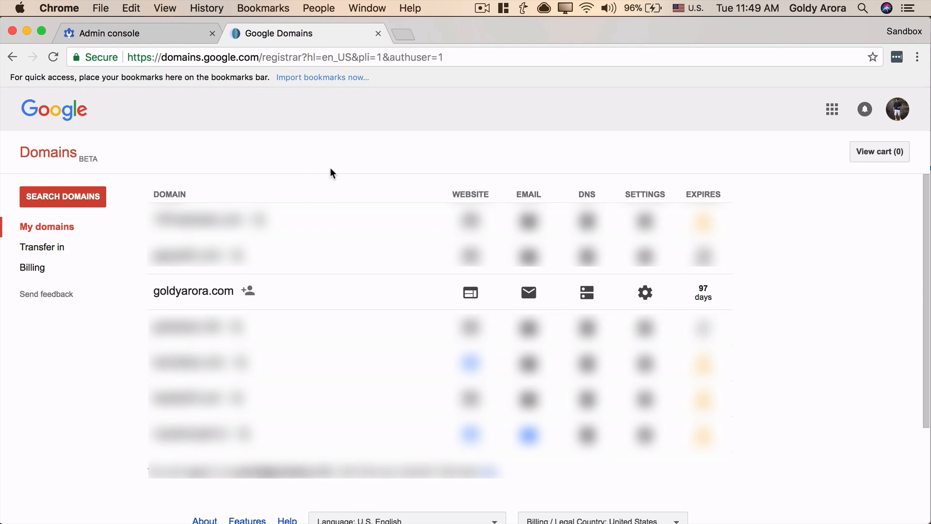
click(127, 33)
click(79, 374)
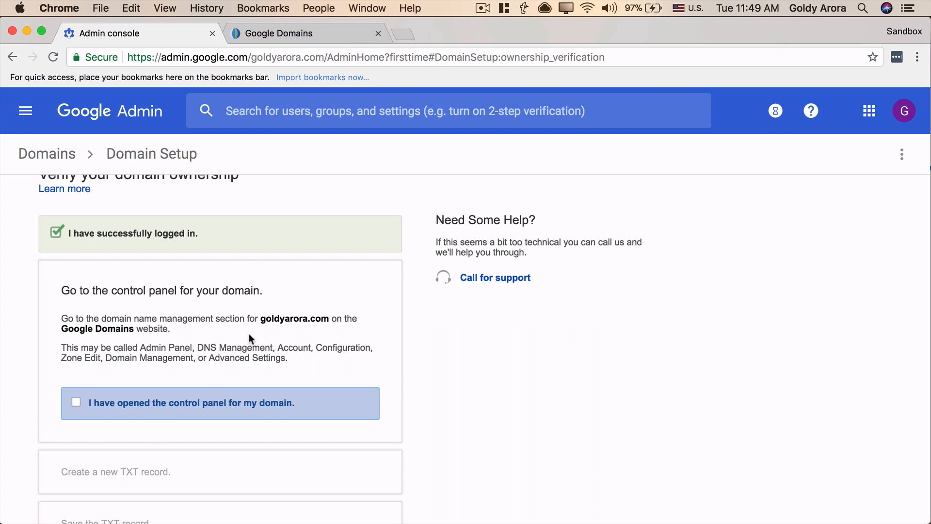
- Switch back to the Google Domains list showing goldyarora.com
click(279, 34)
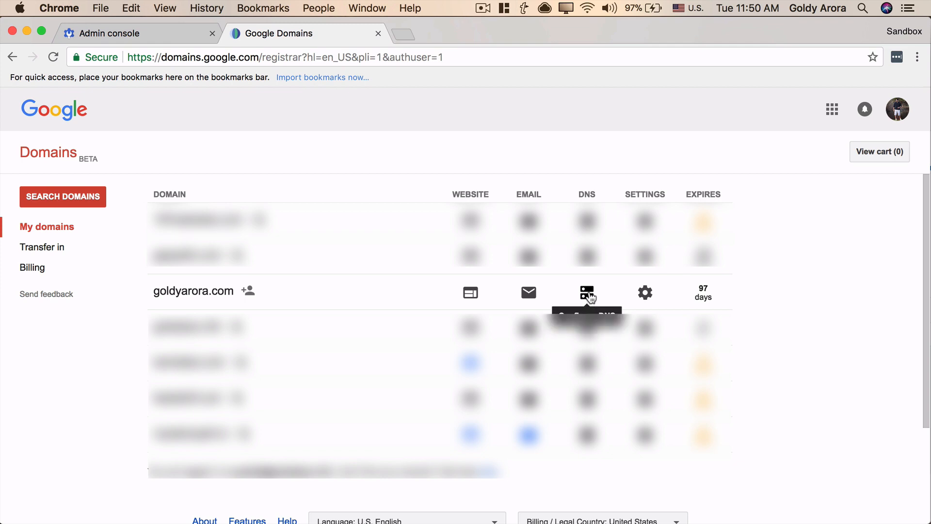
- Review goldyarora.com's DNS custom resource records, then return to the Admin console steps
click(588, 293)
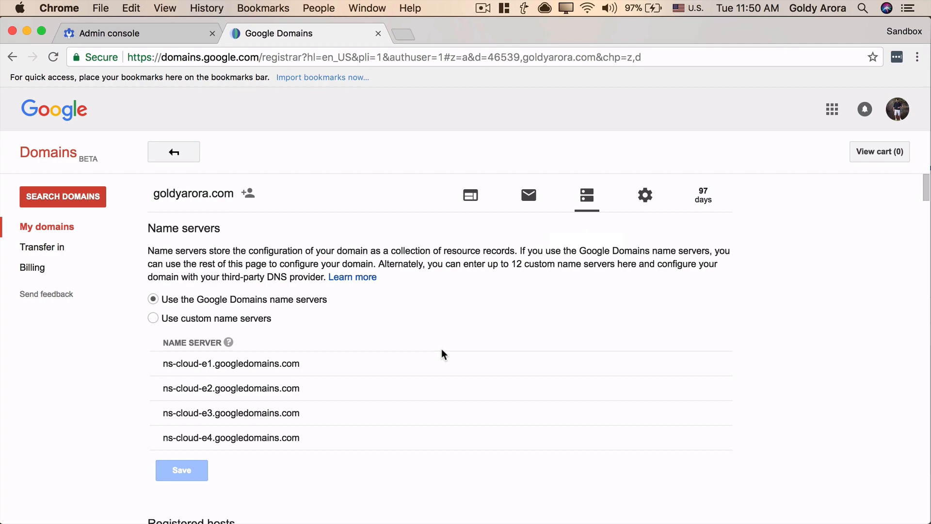
scroll(442, 352, down, 5)
scroll(442, 350, down, 5)
scroll(442, 351, down, 1)
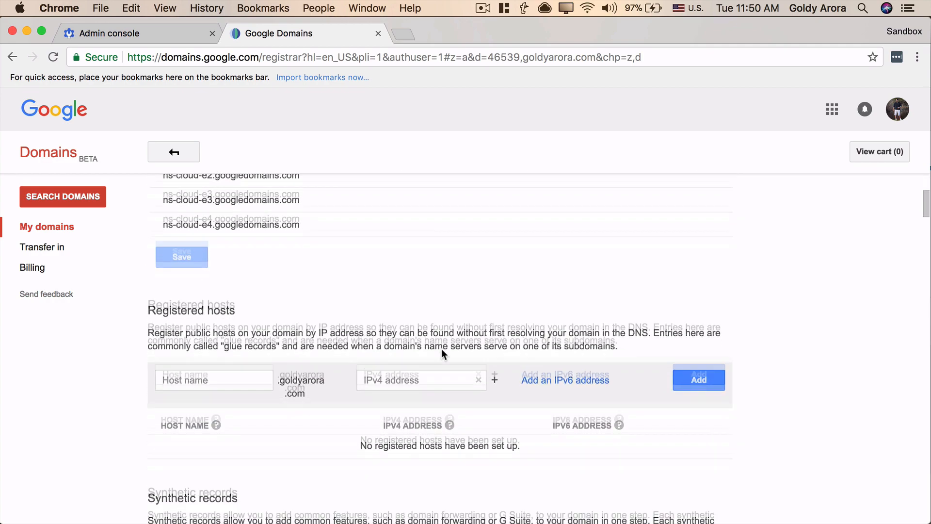
scroll(442, 349, down, 3)
scroll(442, 350, down, 3)
scroll(442, 351, down, 1)
scroll(442, 351, down, 5)
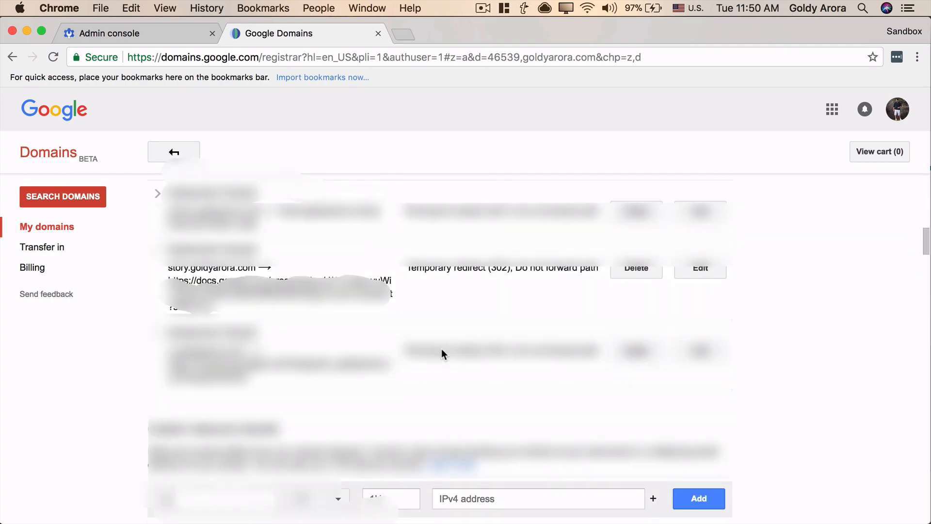
scroll(442, 352, down, 3)
scroll(442, 350, down, 3)
scroll(441, 350, down, 1)
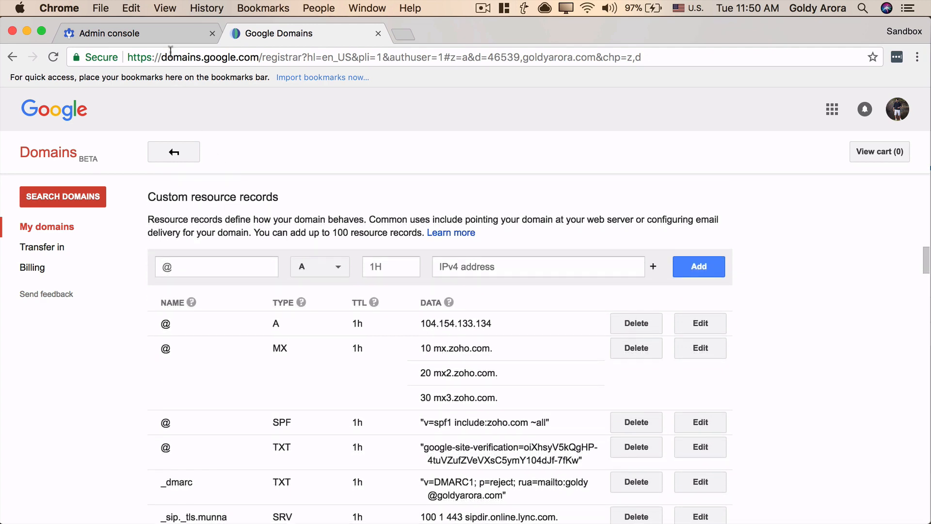
click(169, 30)
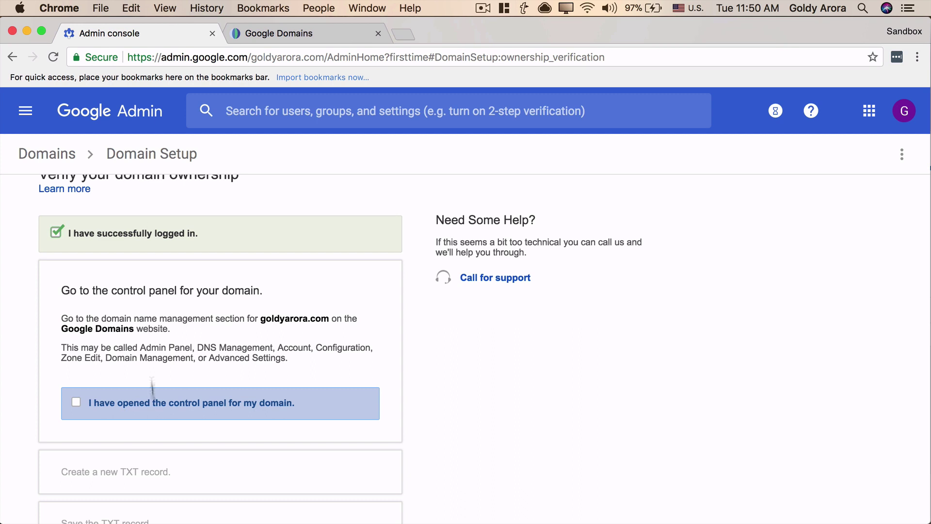
- Tick the opened-control-panel step and select the google-site-verification value string
click(77, 405)
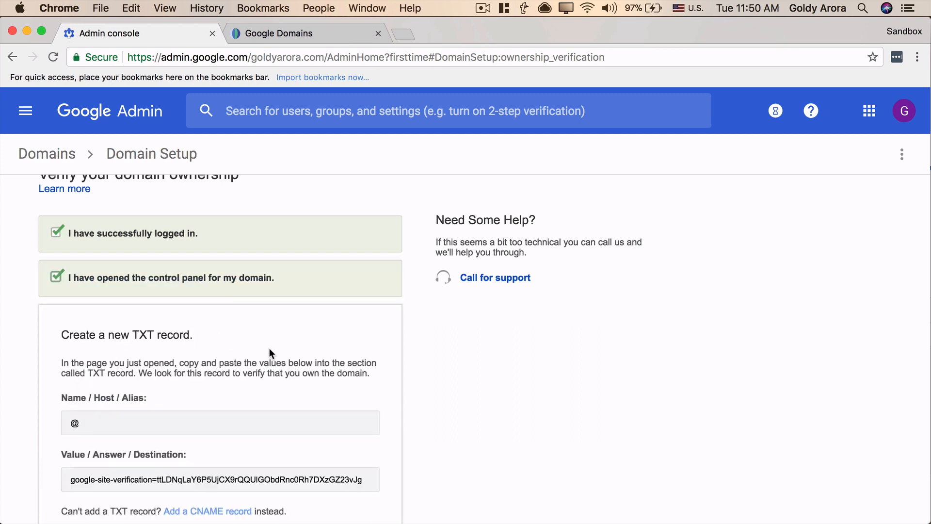
scroll(269, 349, down, 3)
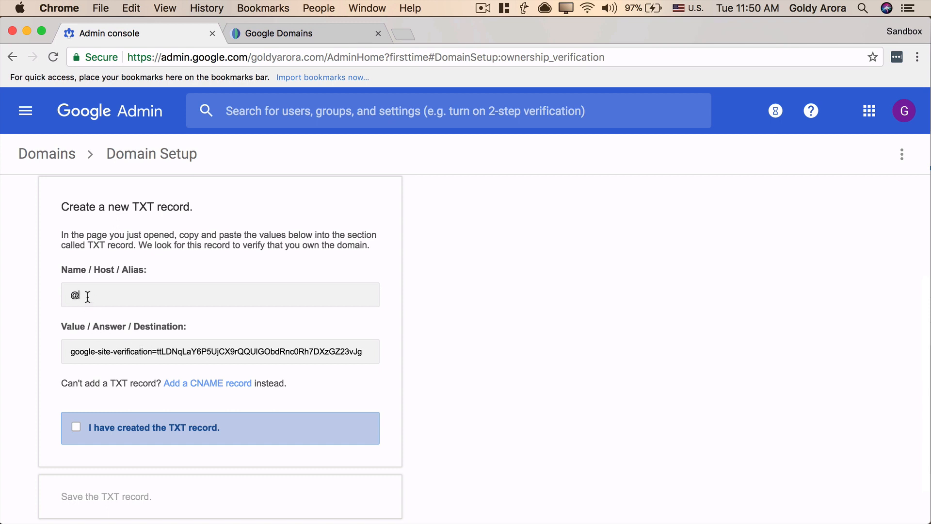
drag(78, 296, 62, 295)
drag(90, 293, 62, 291)
click(94, 302)
click(106, 352)
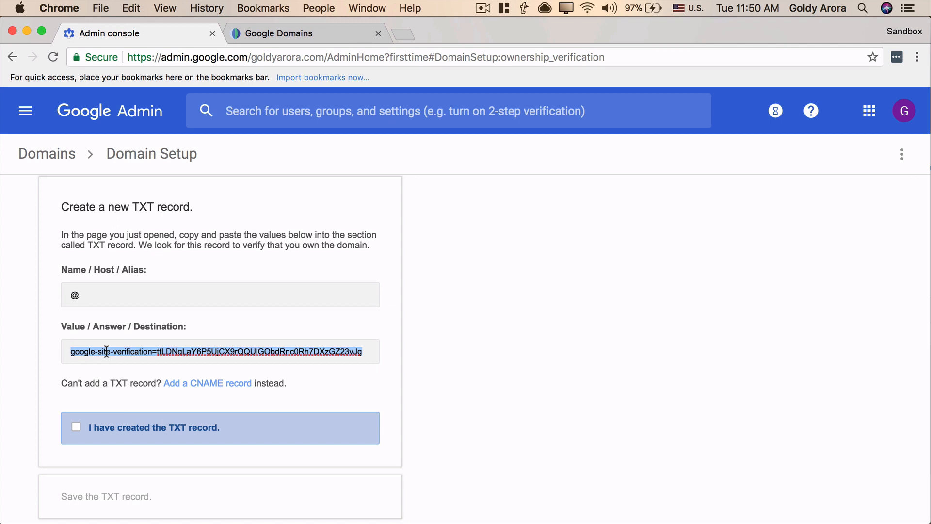
- Copy the verification string and switch to goldyarora.com's DNS records in Google Domains
right_click(106, 351)
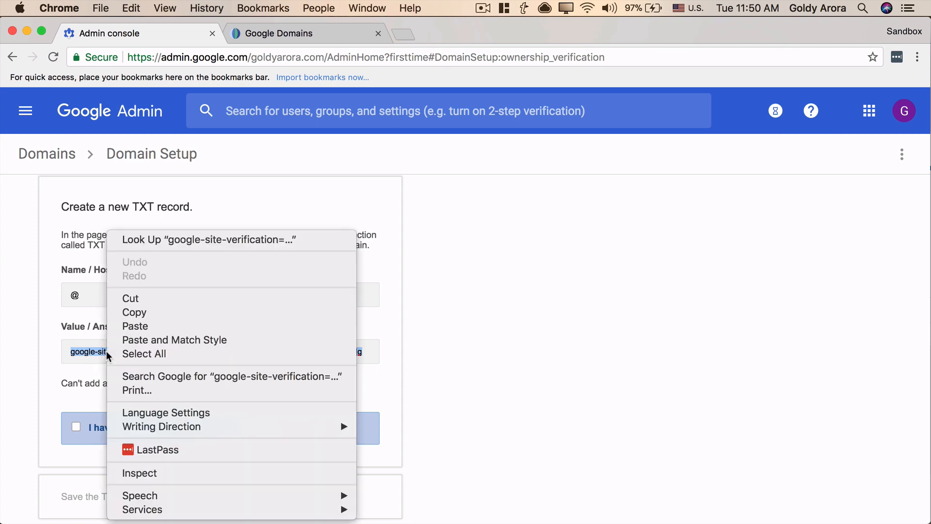
click(119, 318)
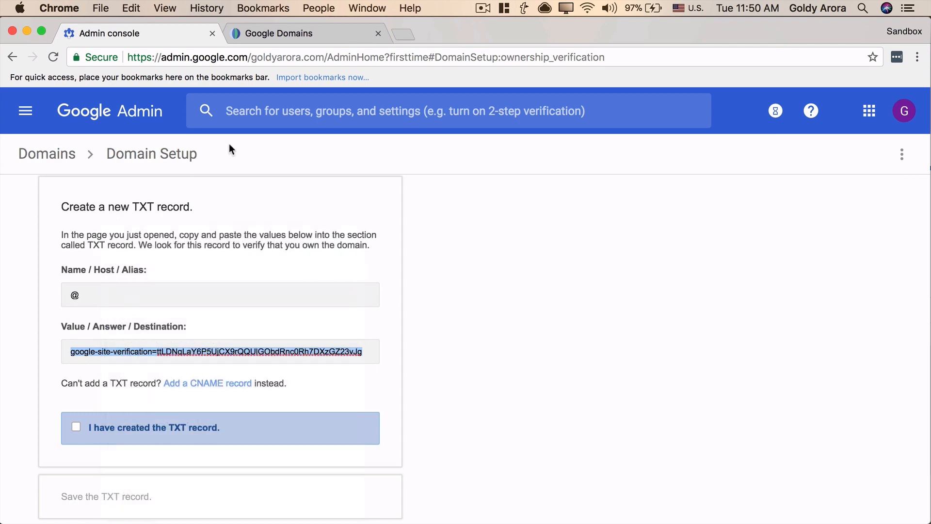
click(229, 143)
click(255, 31)
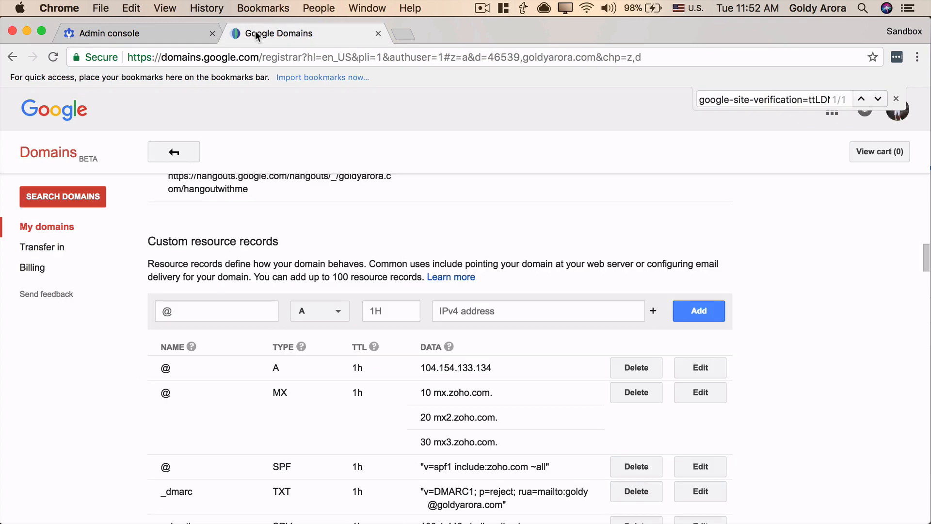
- Add a TXT record at @ with the pasted google-site-verification value to goldyarora.com
click(213, 311)
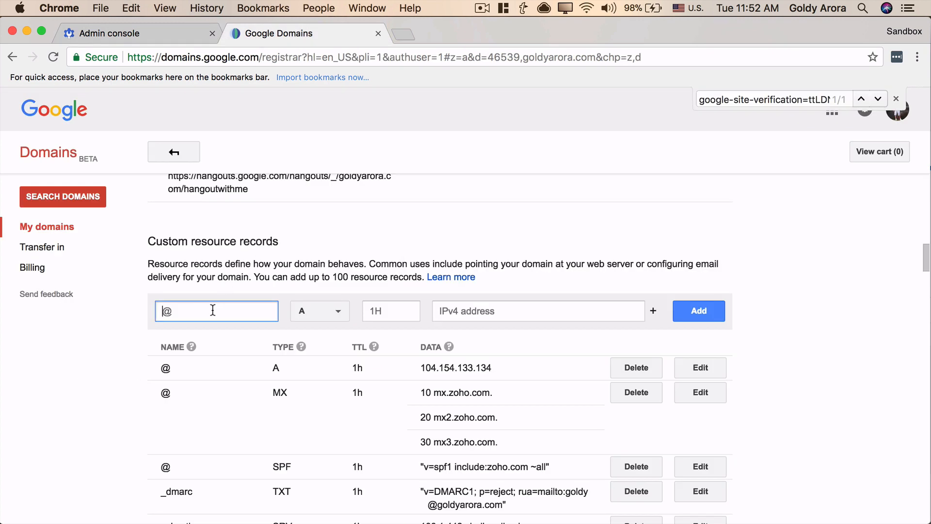
click(341, 314)
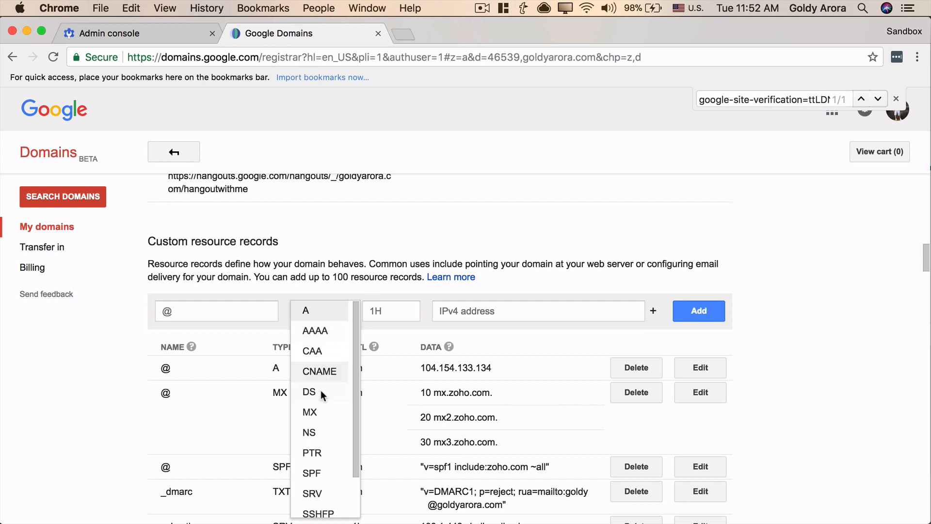
scroll(315, 438, down, 2)
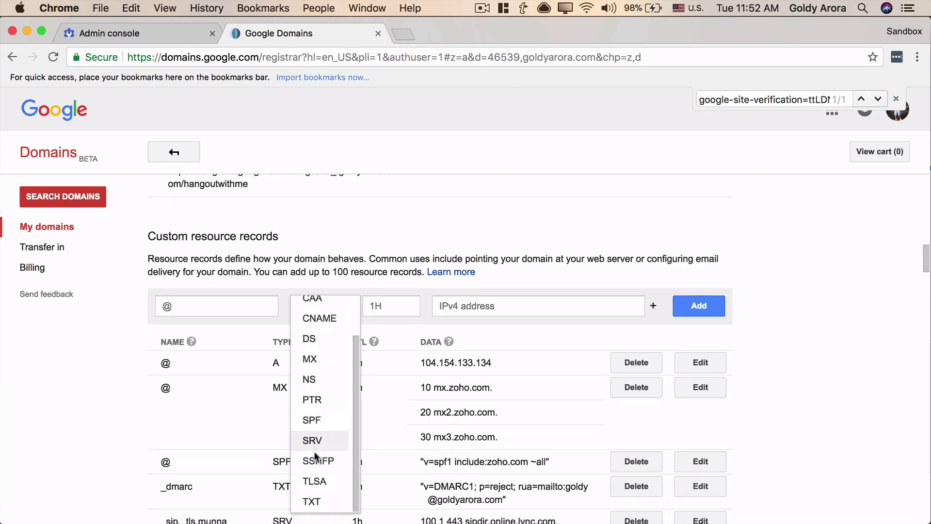
click(312, 501)
click(266, 309)
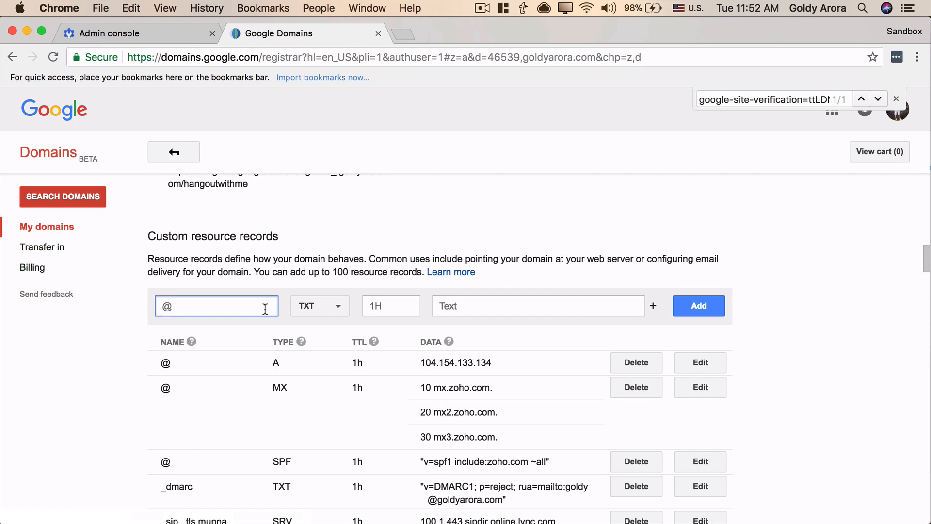
text(@)
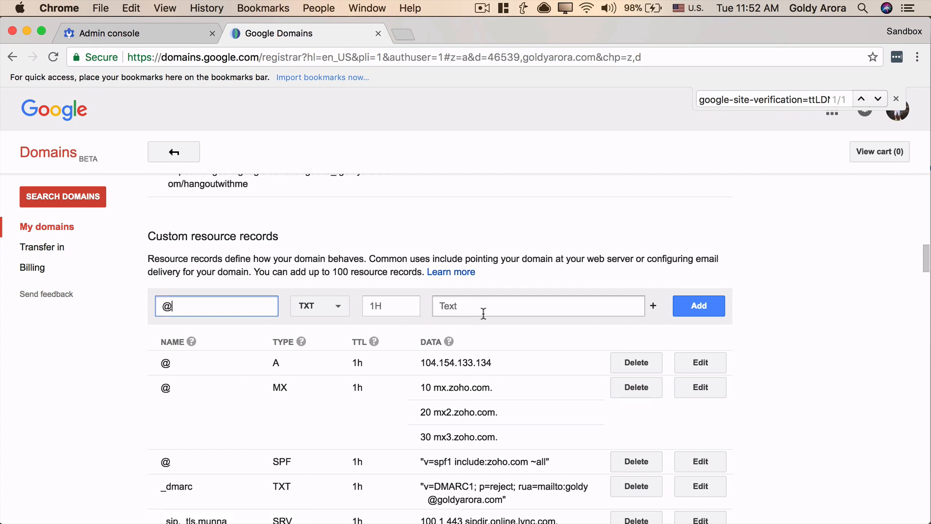
click(460, 307)
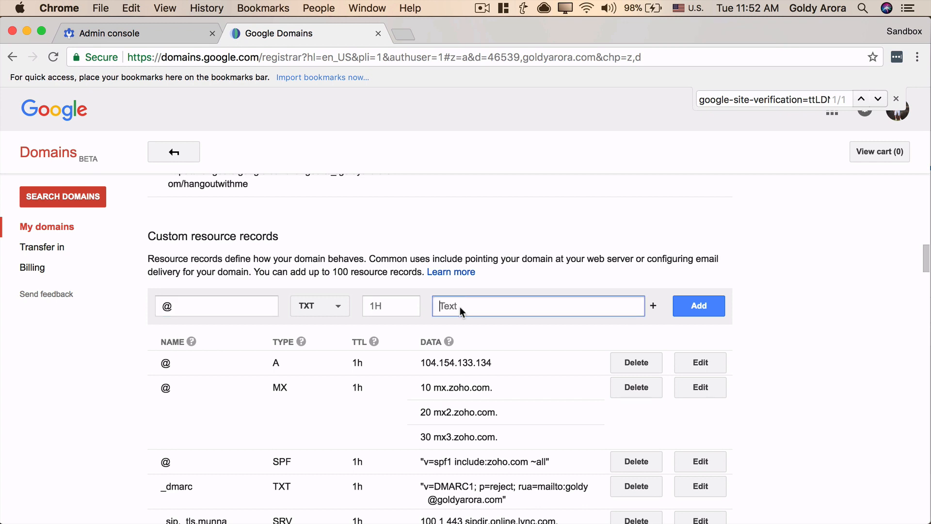
right_click(461, 307)
click(494, 379)
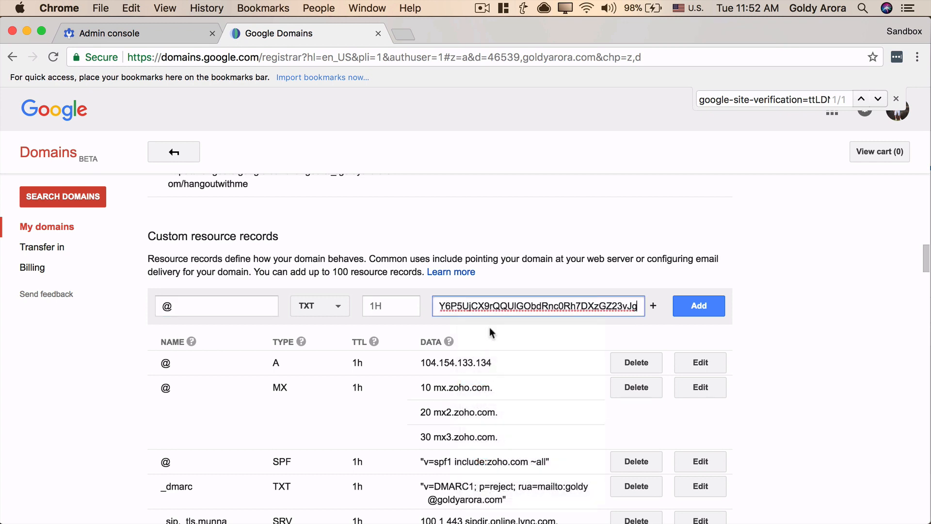
key(super+Left)
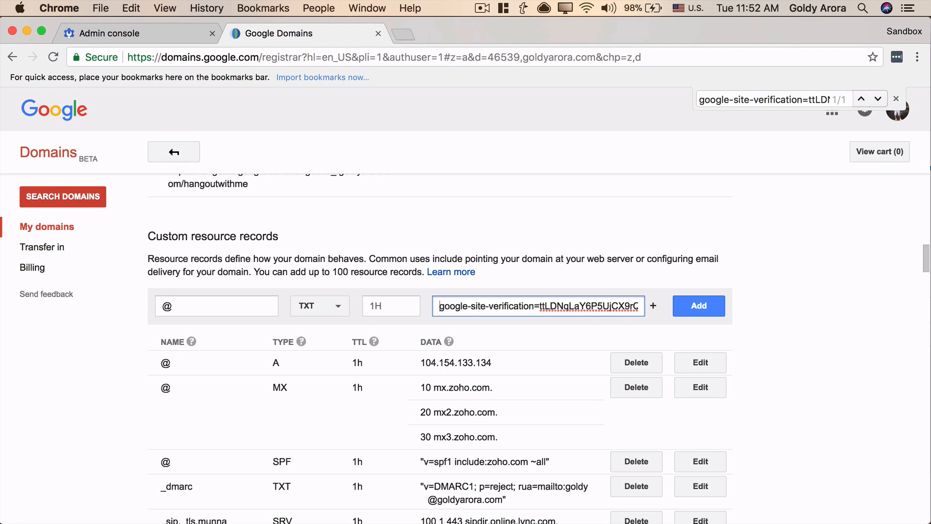
click(695, 311)
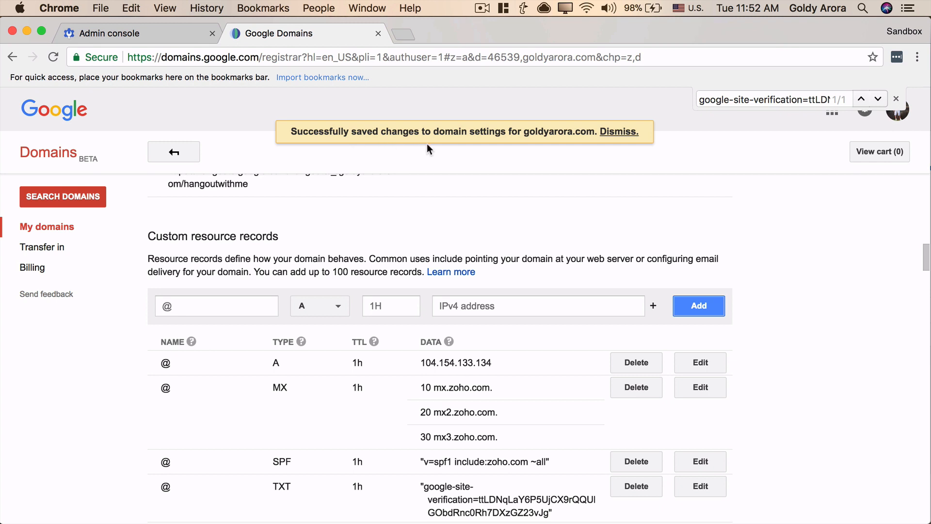
- Tick 'I have created the TXT record' and 'I have saved the TXT record' in the checklist
click(142, 36)
click(80, 429)
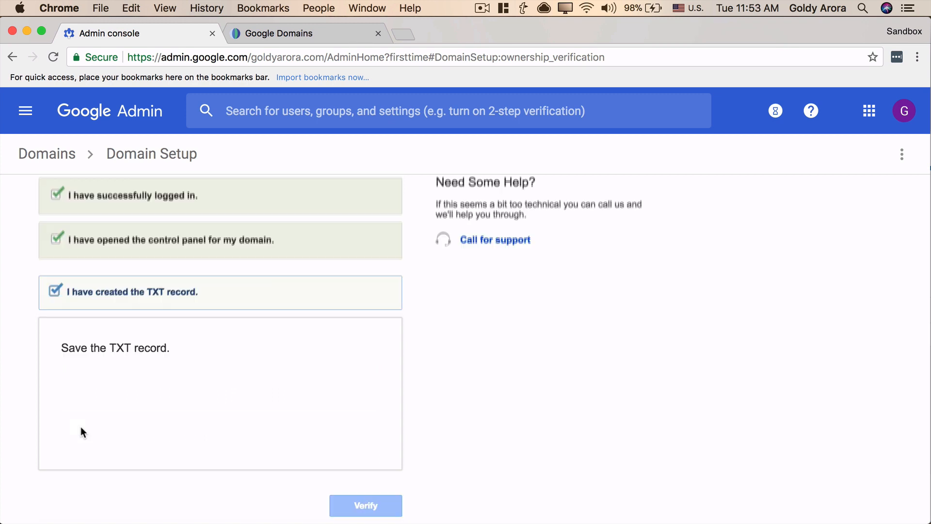
click(78, 431)
click(81, 432)
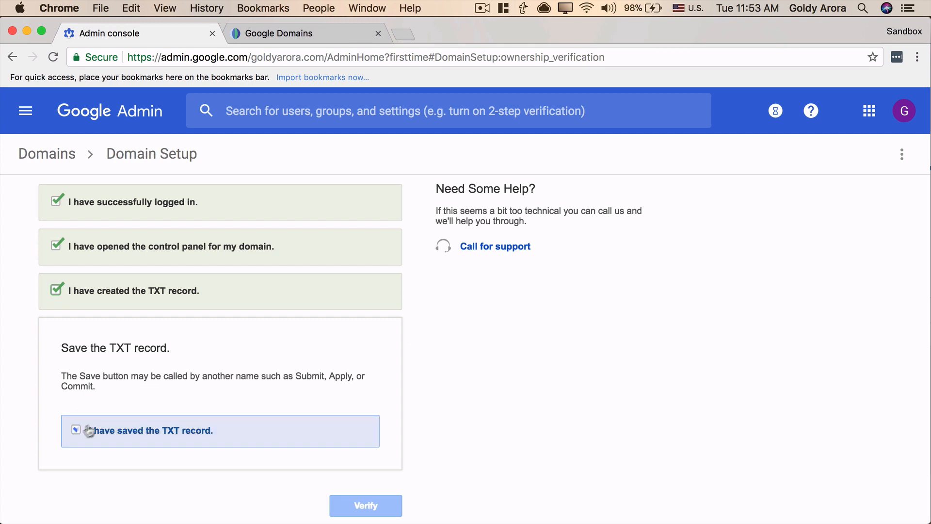
click(79, 432)
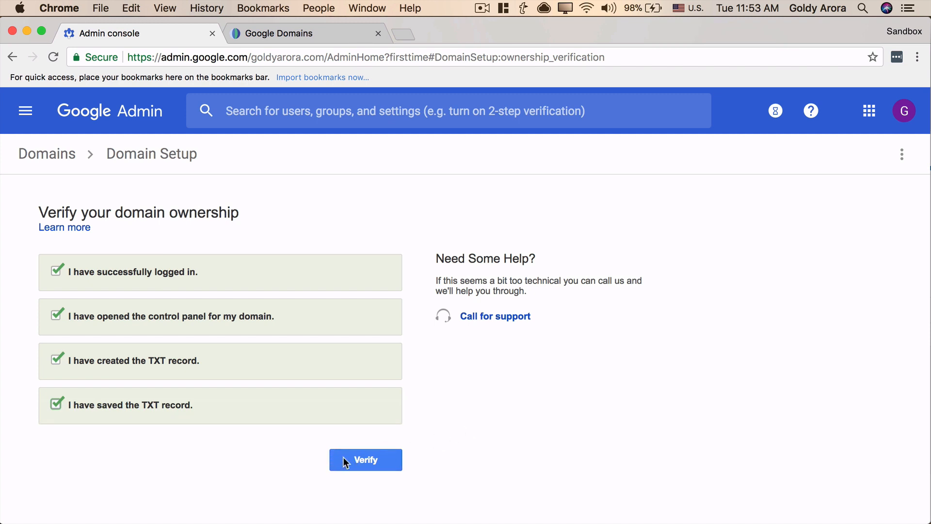
- Launch the ownership check for goldyarora.com with Verify
click(343, 461)
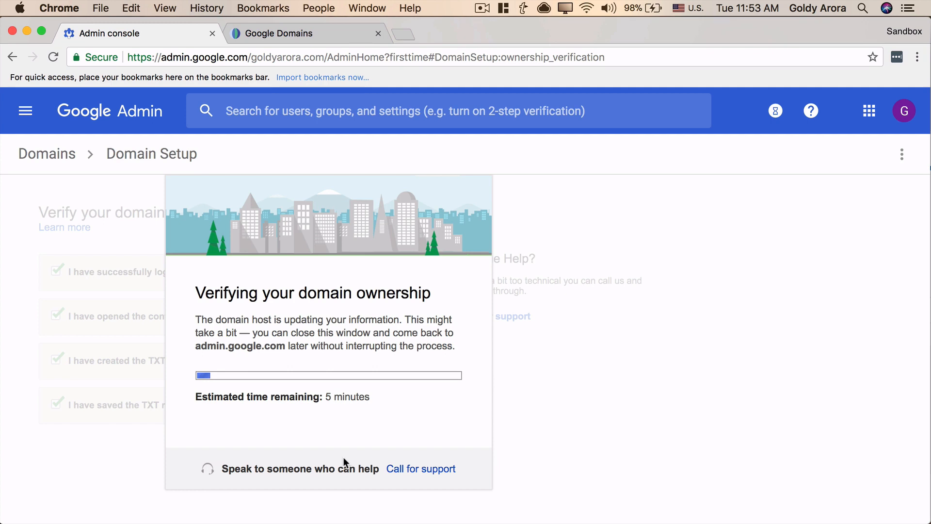